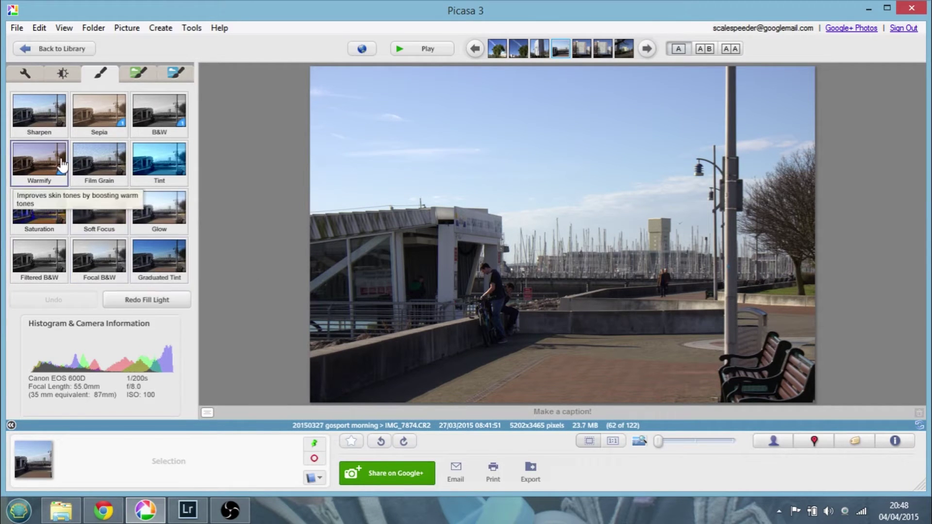
- Show Picasa's Basic Fixes for the harbour photo, then bring up the same photo in Lightroom
click(25, 73)
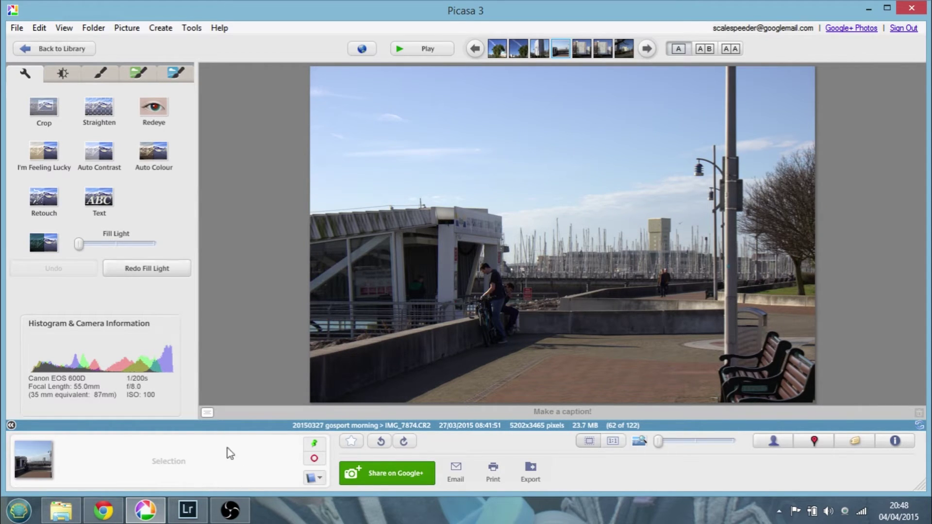
click(187, 517)
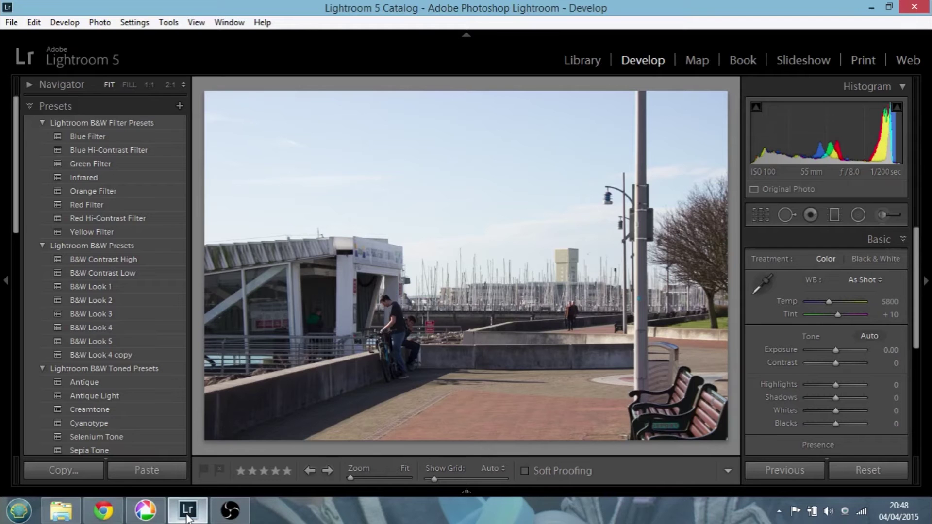
- Back in Picasa, add a small amount of Fill Light to lift the harbour photo's shadows
click(146, 511)
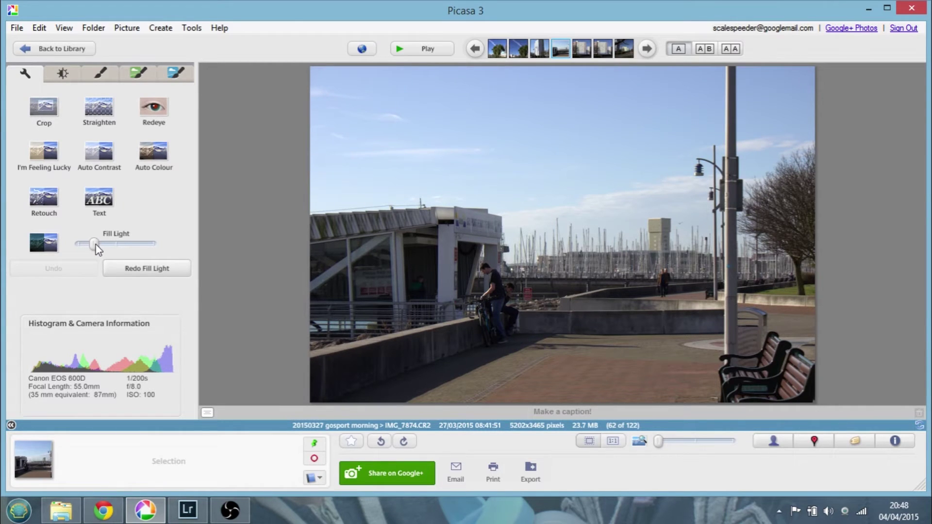
drag(95, 244, 101, 245)
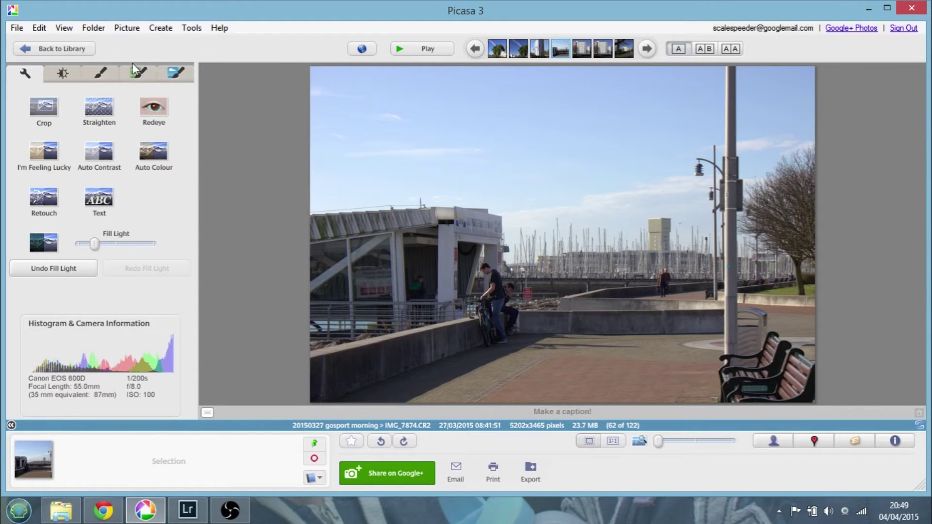
click(106, 75)
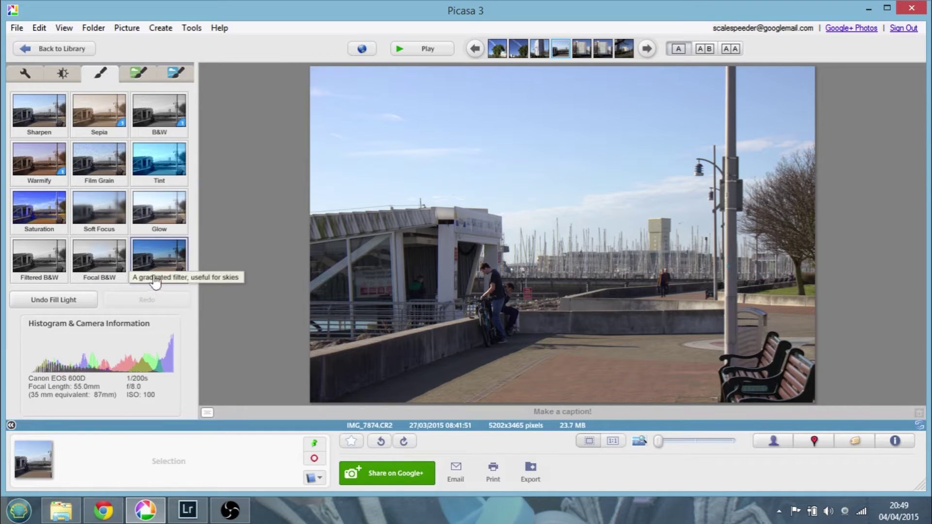
- Apply a Graduated Tint centred in the sky and raise its shade to deepen the blue
click(169, 259)
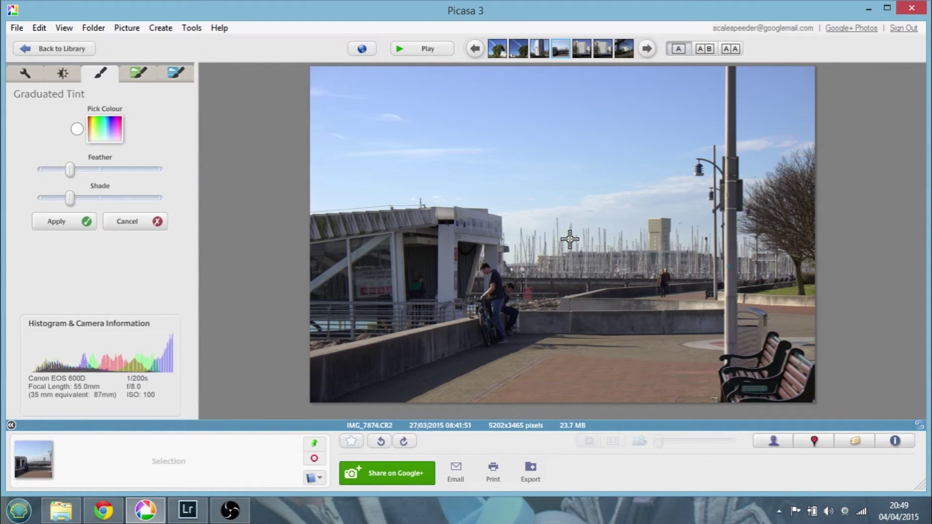
click(554, 144)
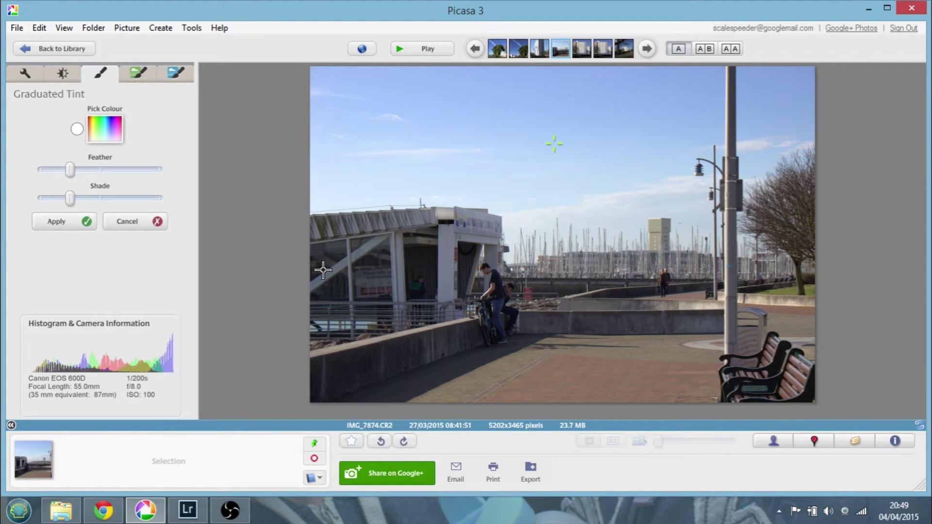
drag(71, 199, 138, 200)
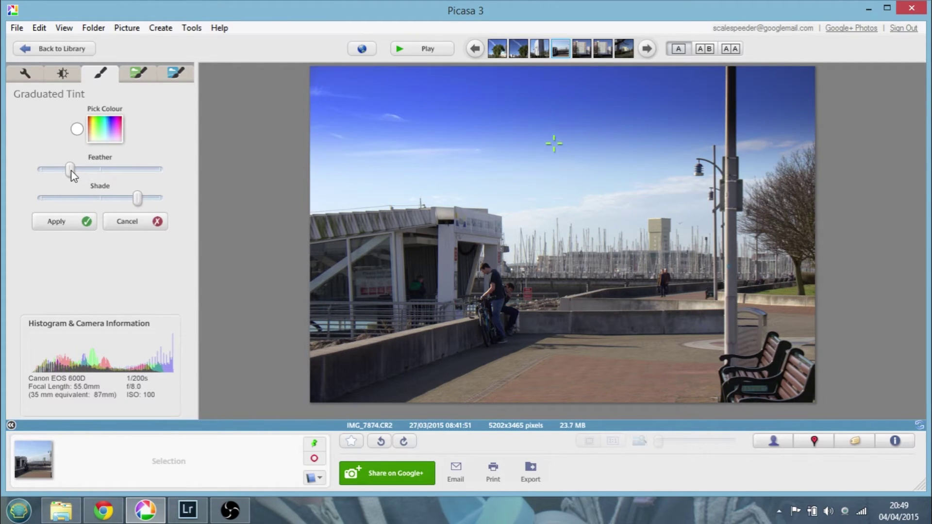
- Soften the tint's feather, move its crosshair down toward the skyline, and ease the shade back slightly
drag(71, 169, 38, 170)
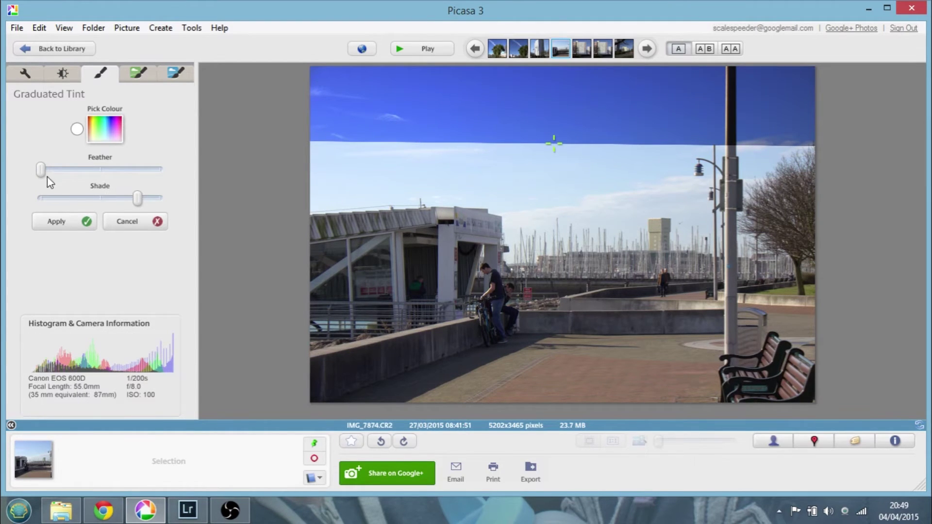
drag(40, 170, 78, 173)
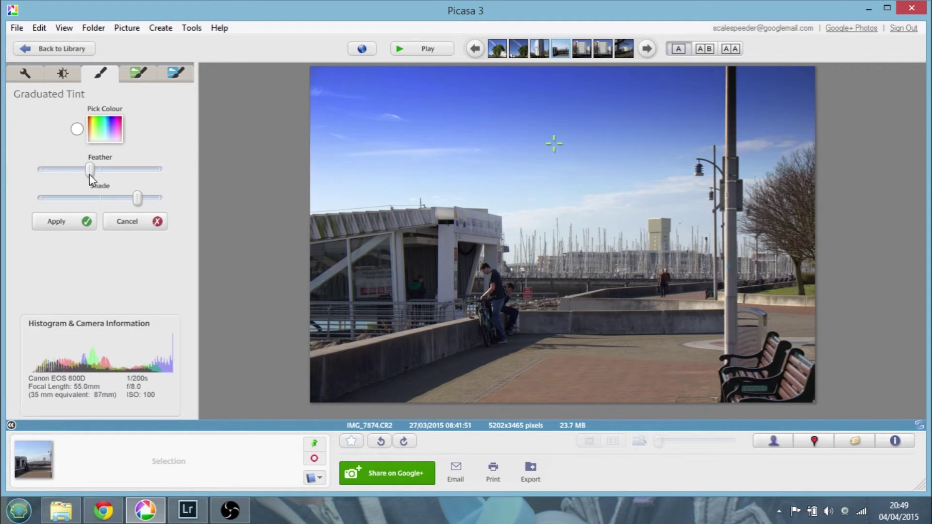
drag(139, 199, 137, 201)
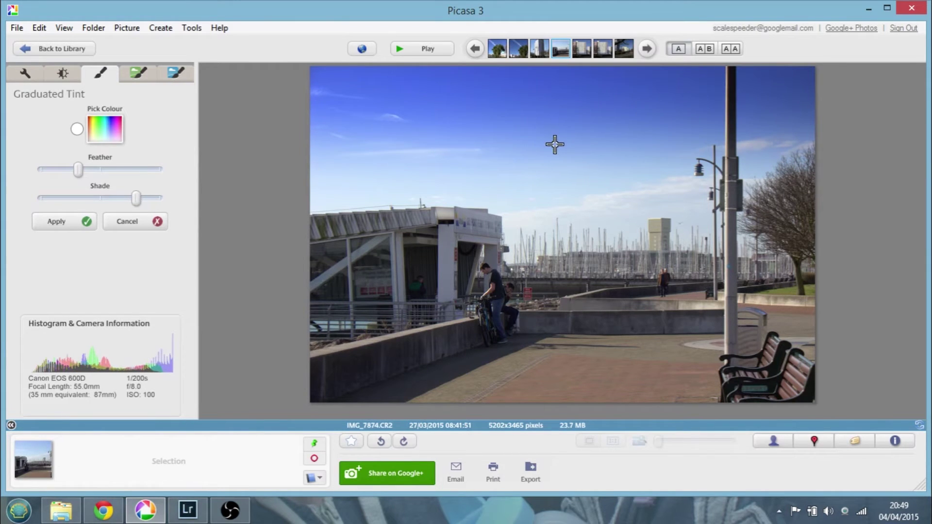
drag(555, 144, 557, 213)
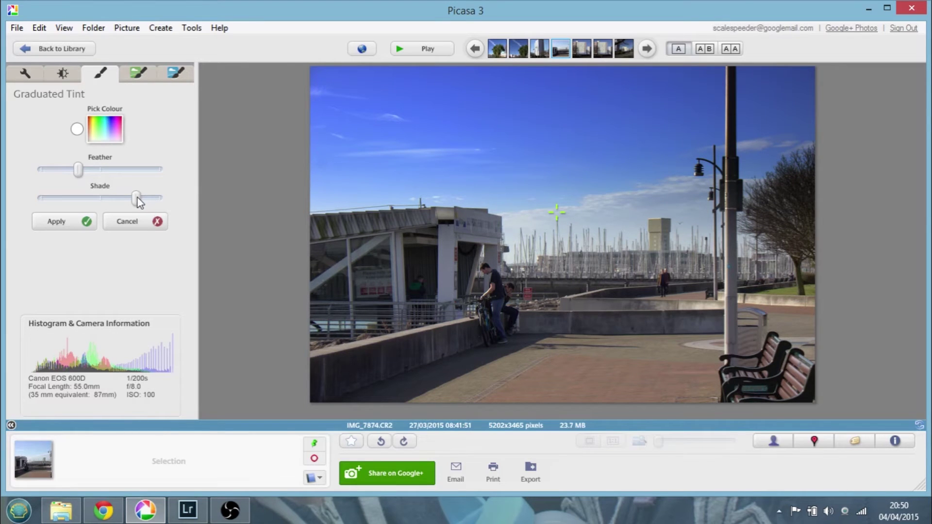
drag(137, 198, 115, 197)
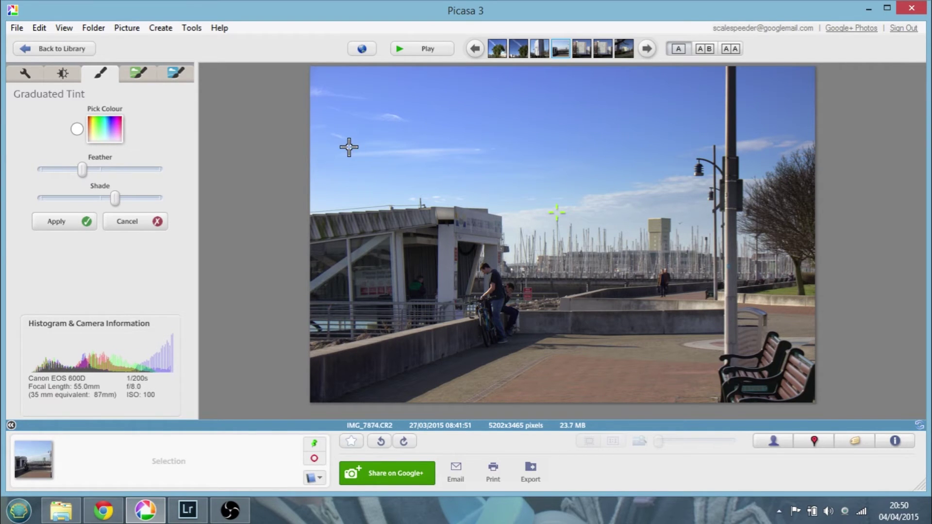
click(189, 511)
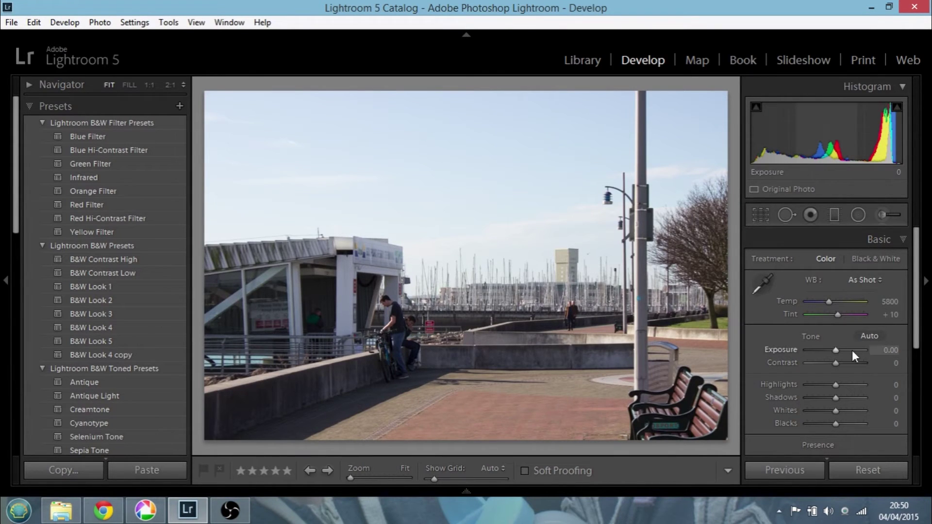
- In Lightroom's Develop module, set Exposure +0.48, Highlights −62 and Whites +5
drag(836, 349, 839, 348)
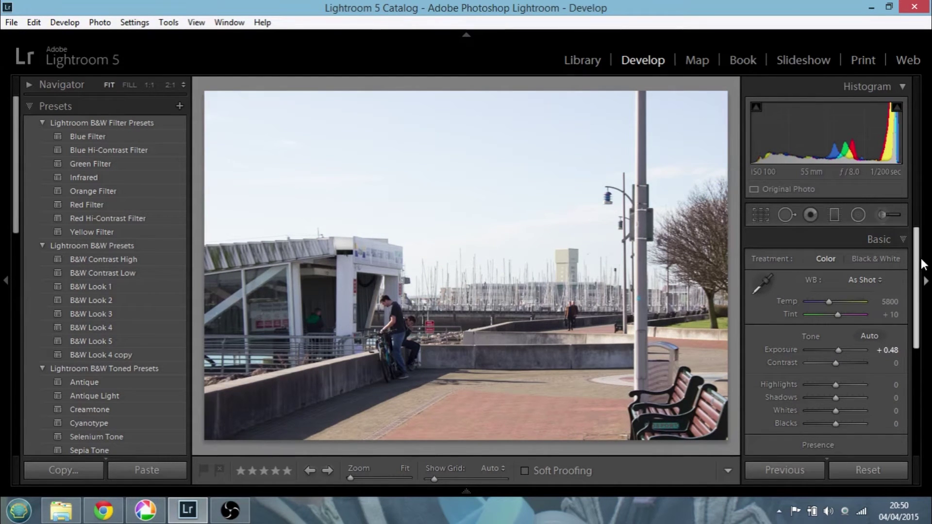
drag(919, 268, 919, 293)
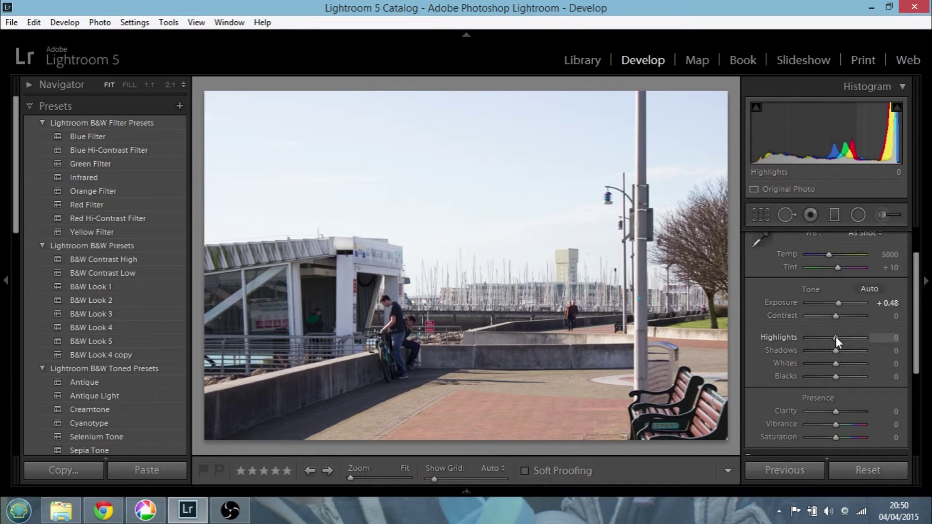
drag(834, 337, 800, 340)
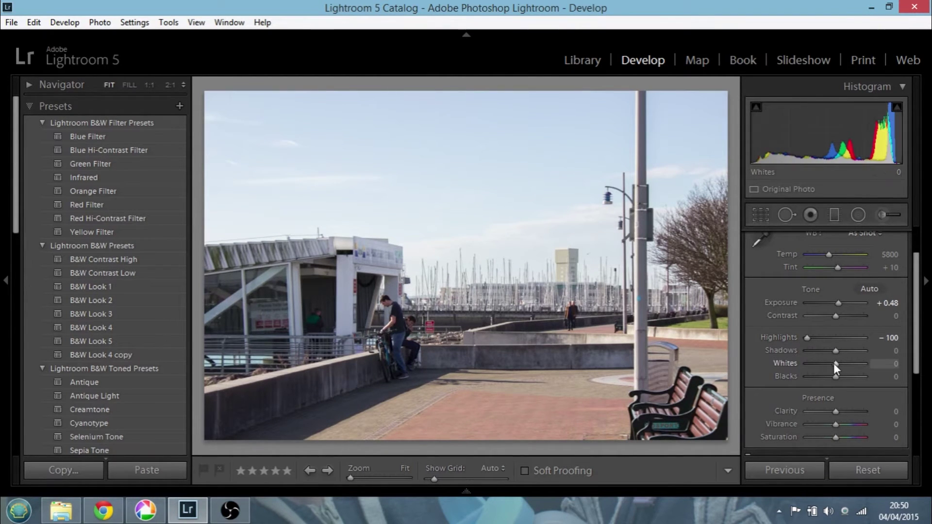
mouse_move(834, 363)
mouse_down()
mouse_move(802, 374)
mouse_move(836, 365)
mouse_up()
drag(805, 336, 818, 336)
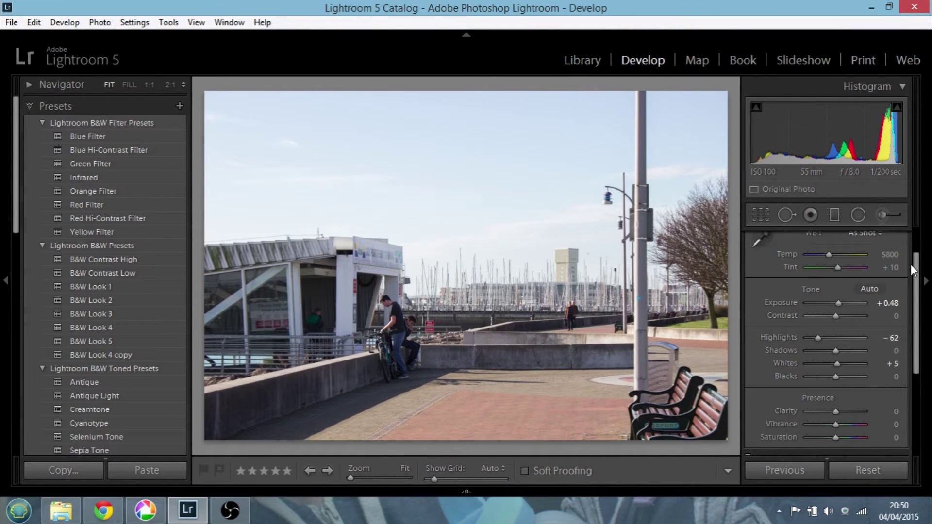
drag(916, 276, 916, 262)
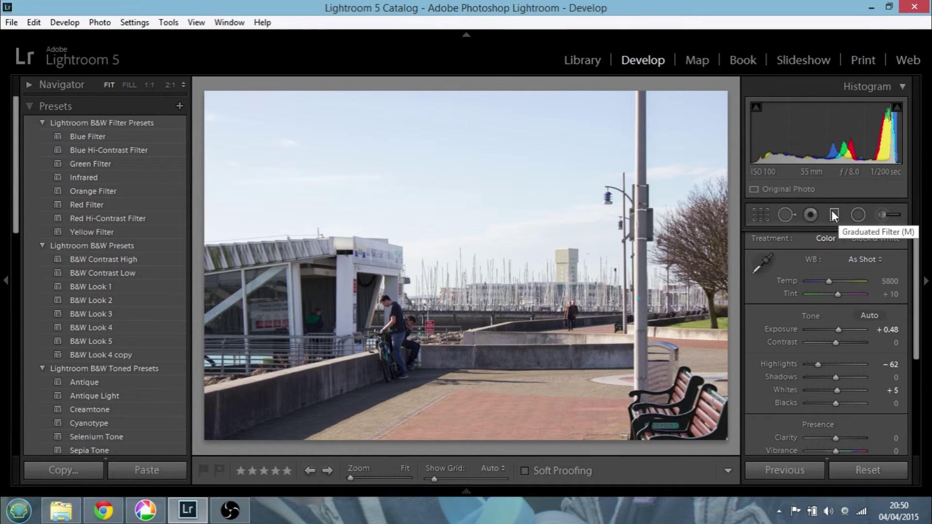
- Add a Graduated Filter from the sky's top with Exposure −2.07, Contrast 3, Shadows 3, Clarity 63
click(833, 212)
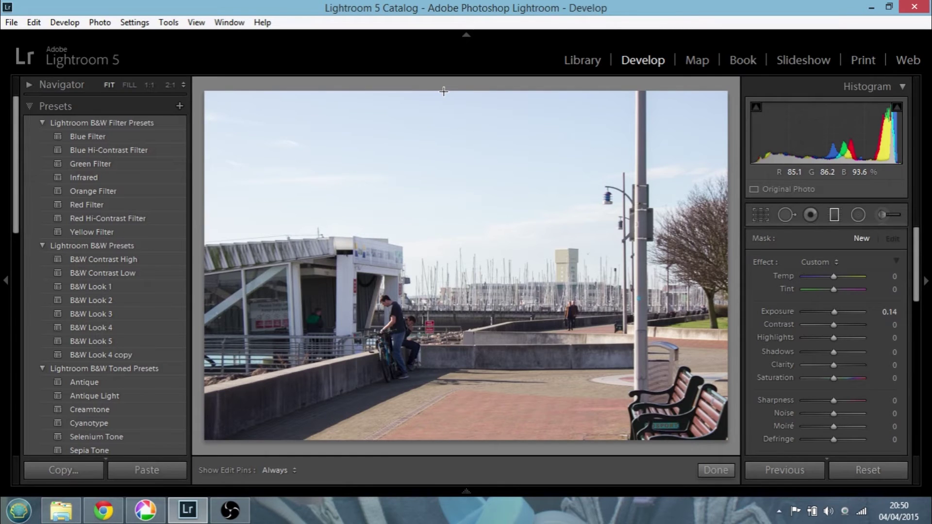
drag(444, 91, 443, 235)
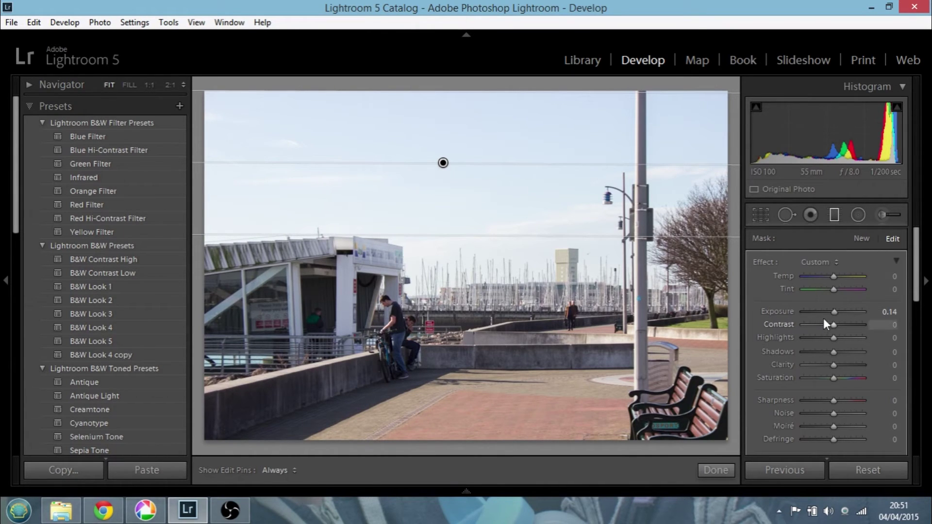
drag(833, 313, 812, 316)
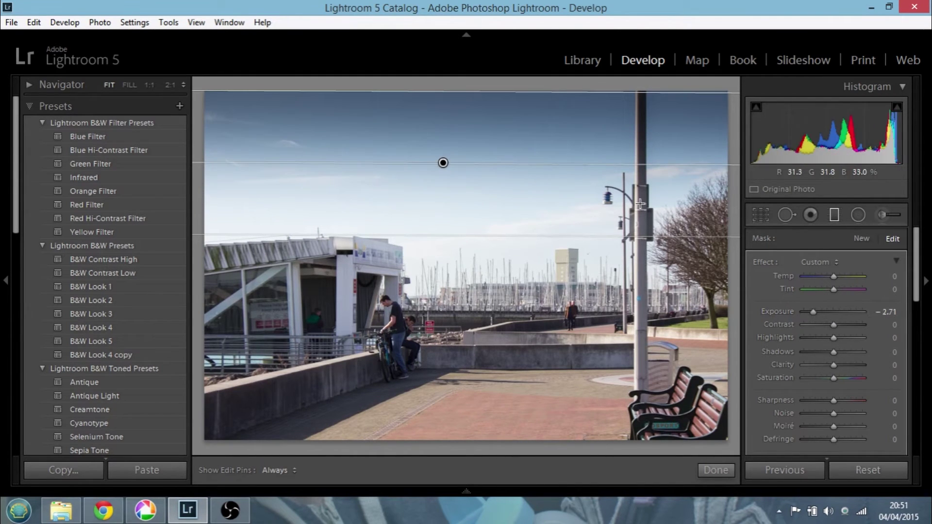
drag(449, 236, 457, 288)
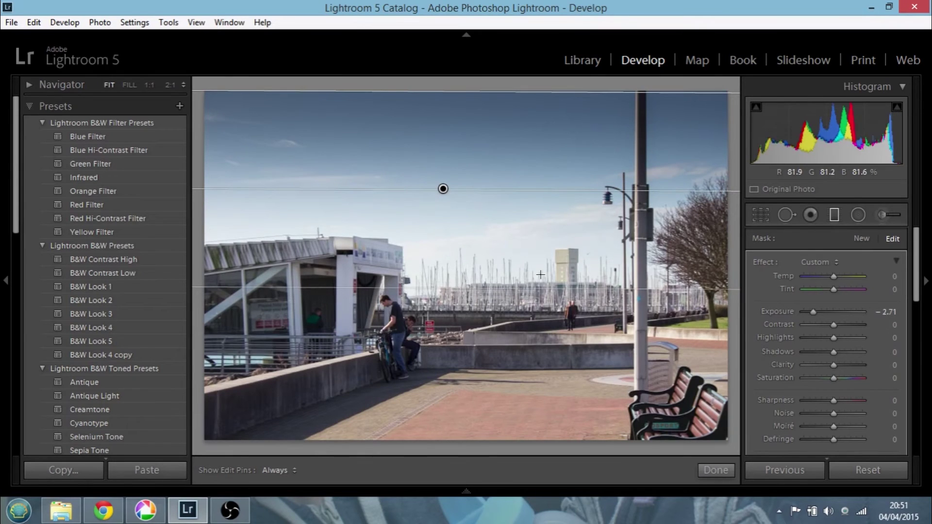
drag(814, 313, 827, 313)
drag(821, 314, 852, 365)
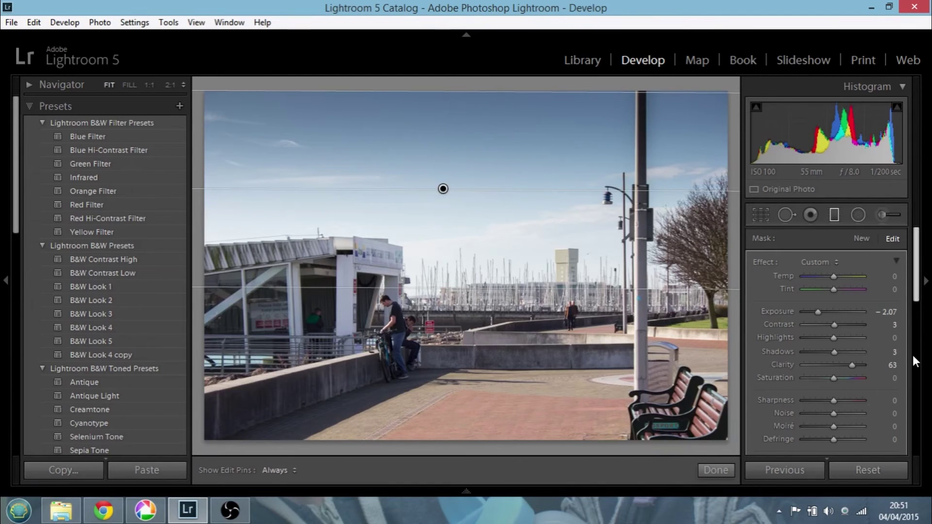
scroll(917, 310, down, 2)
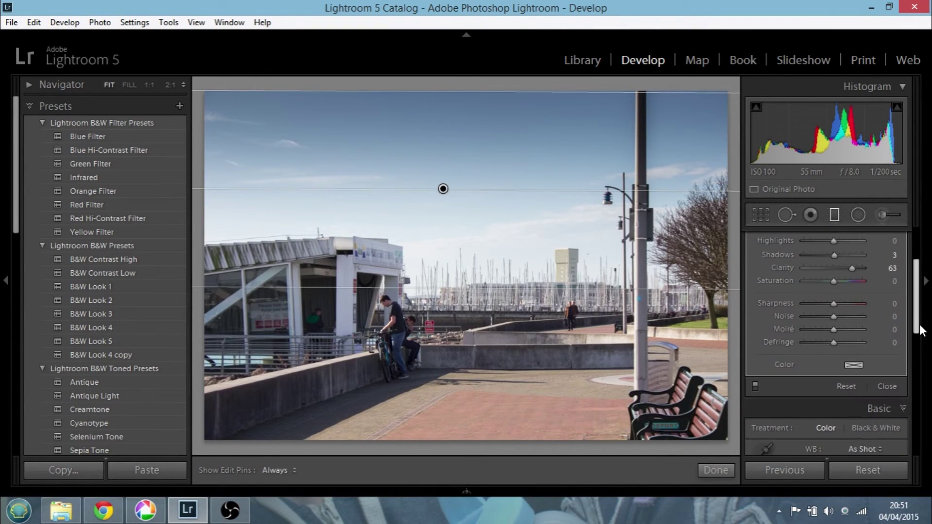
- Lower and widen the sky gradient, set Exposure −1.88 and Highlights −56, and apply the filter
scroll(916, 311, up, 2)
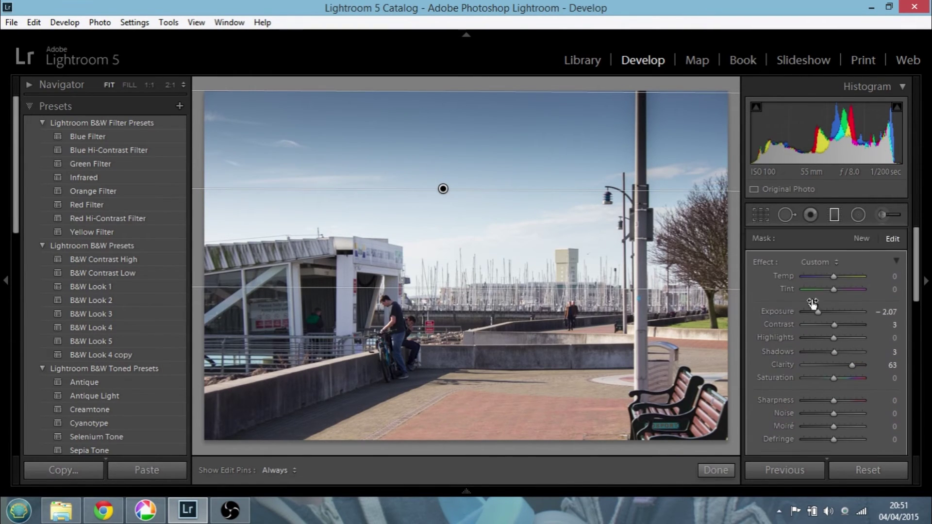
mouse_move(443, 189)
mouse_down()
mouse_move(445, 210)
mouse_move(444, 198)
mouse_up()
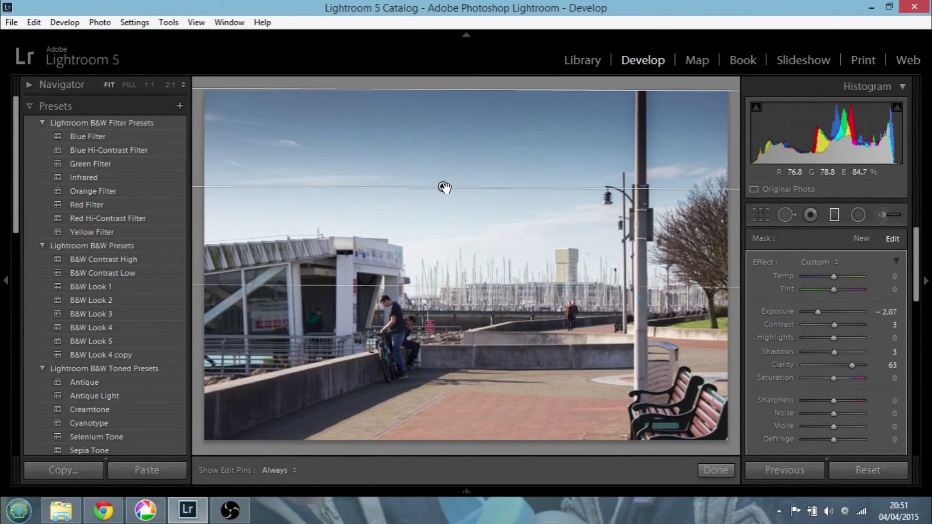
drag(453, 102, 453, 78)
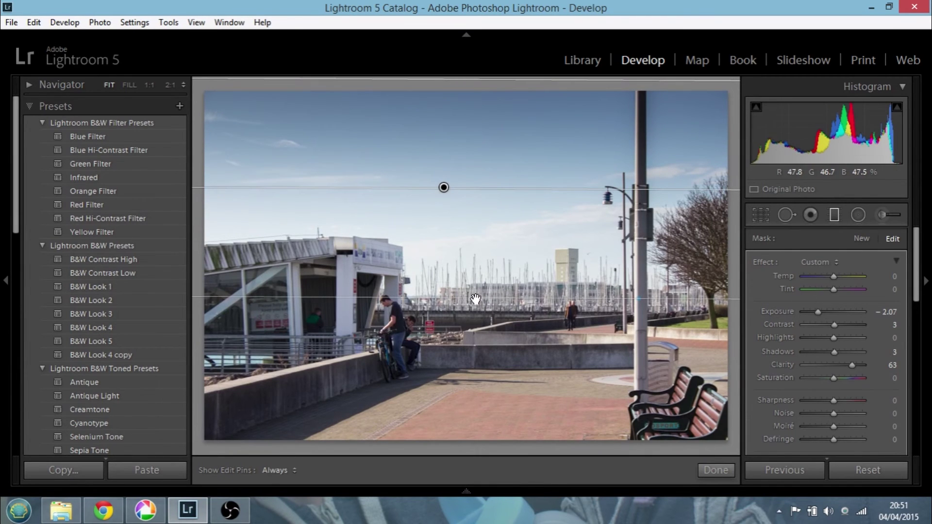
drag(475, 297, 476, 342)
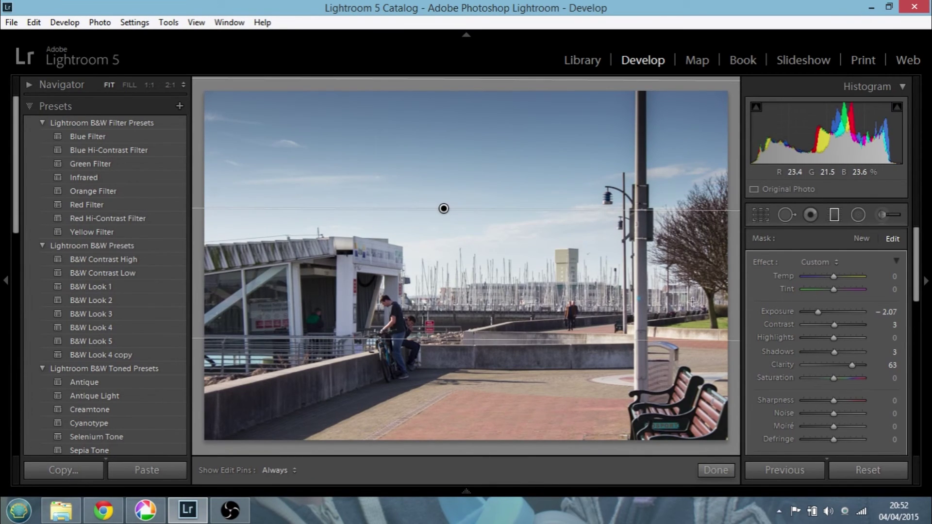
drag(817, 313, 817, 339)
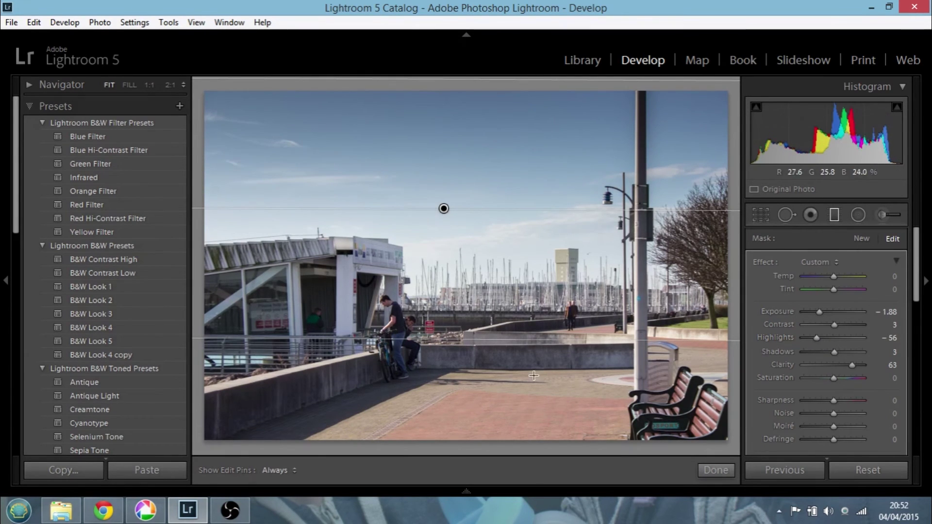
click(714, 470)
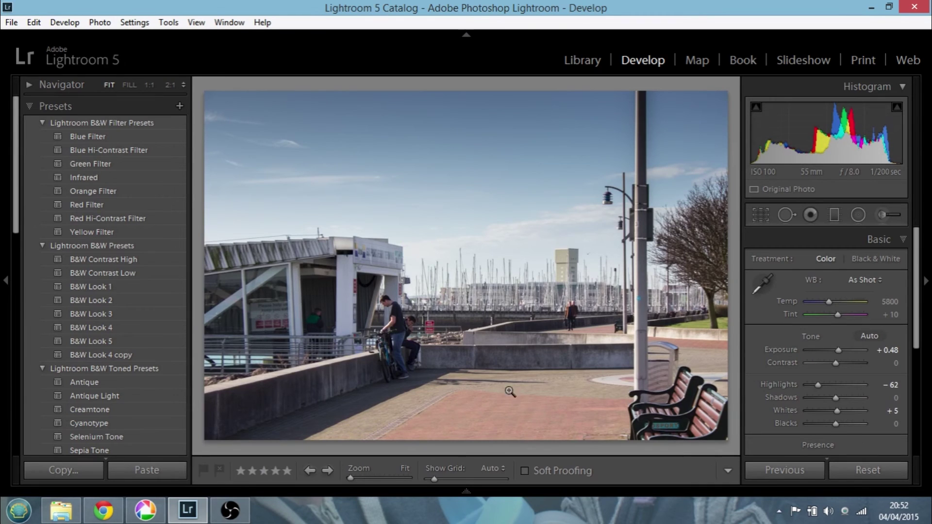
click(146, 510)
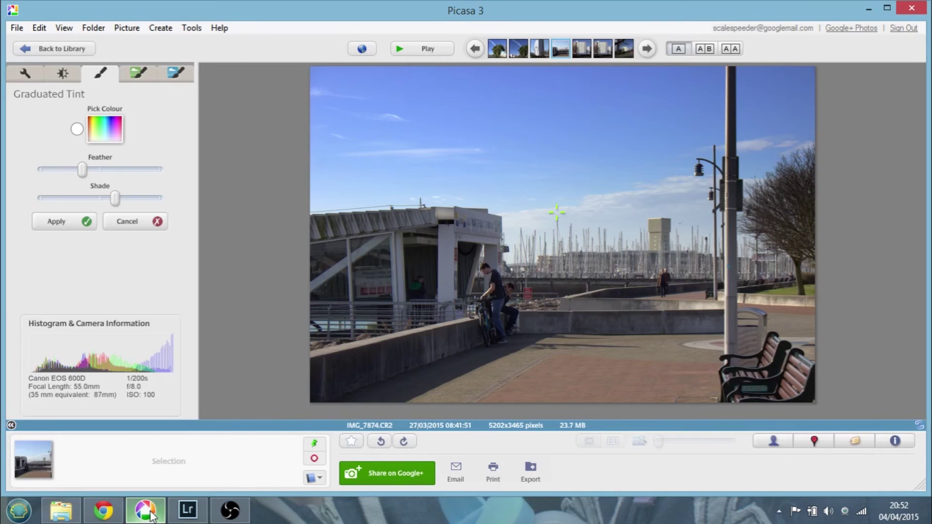
mouse_move(192, 505)
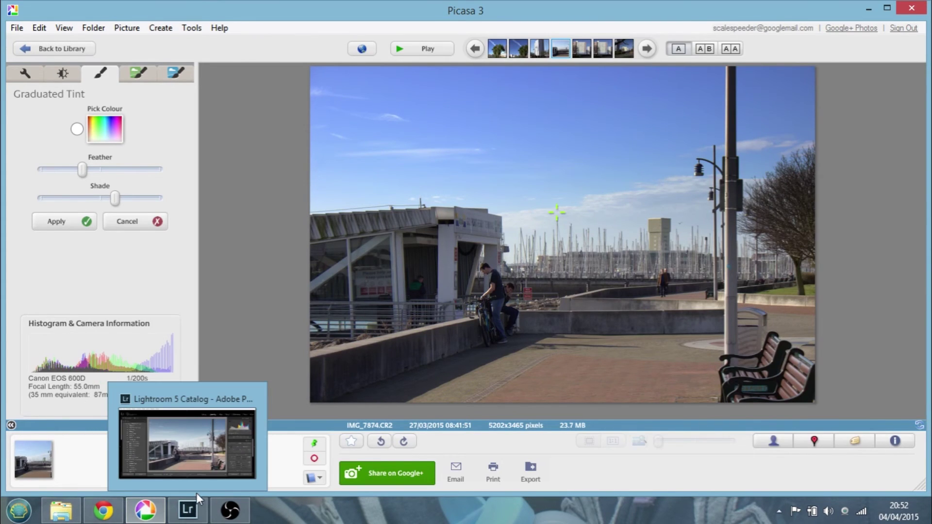
click(189, 512)
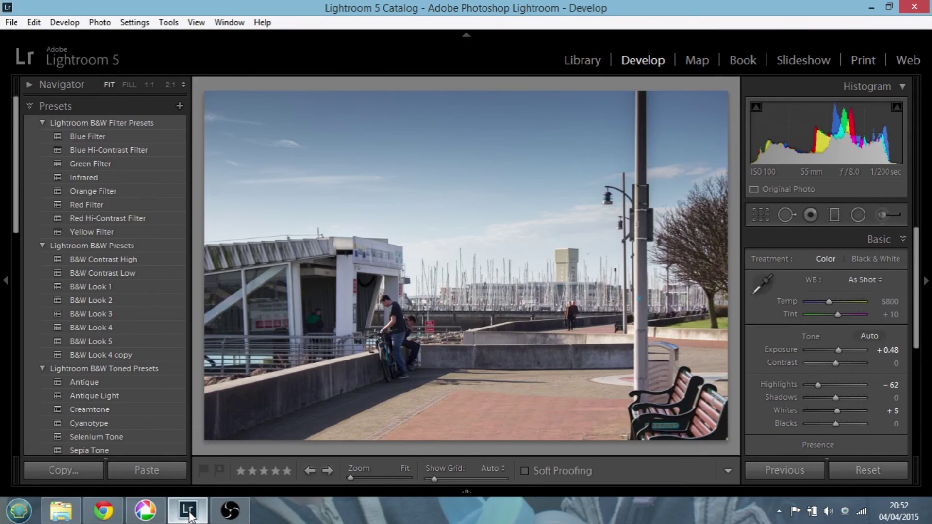